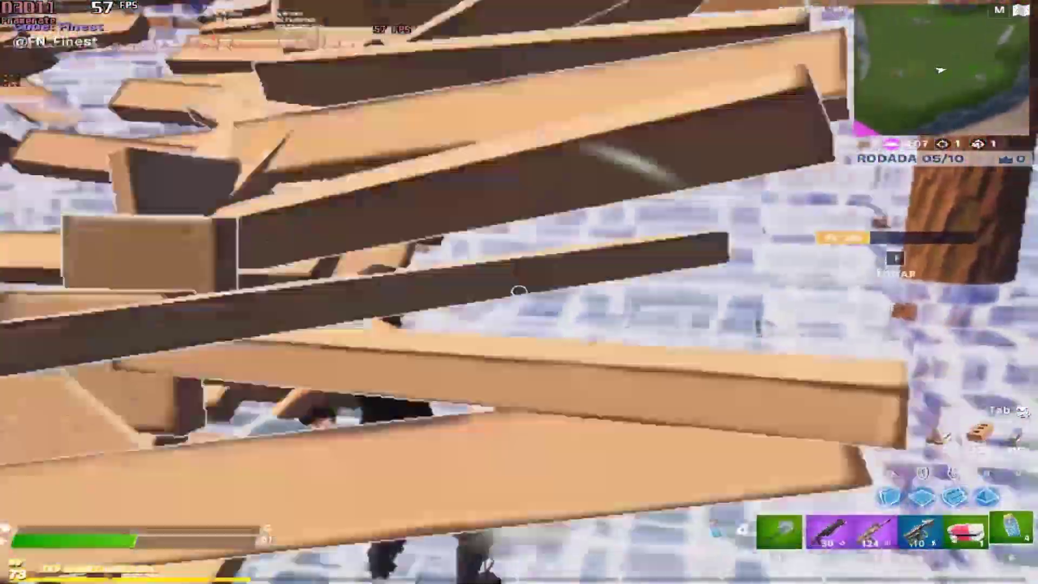
pyautogui.press('5')
pyautogui.press('6')
pyautogui.click(519, 292)
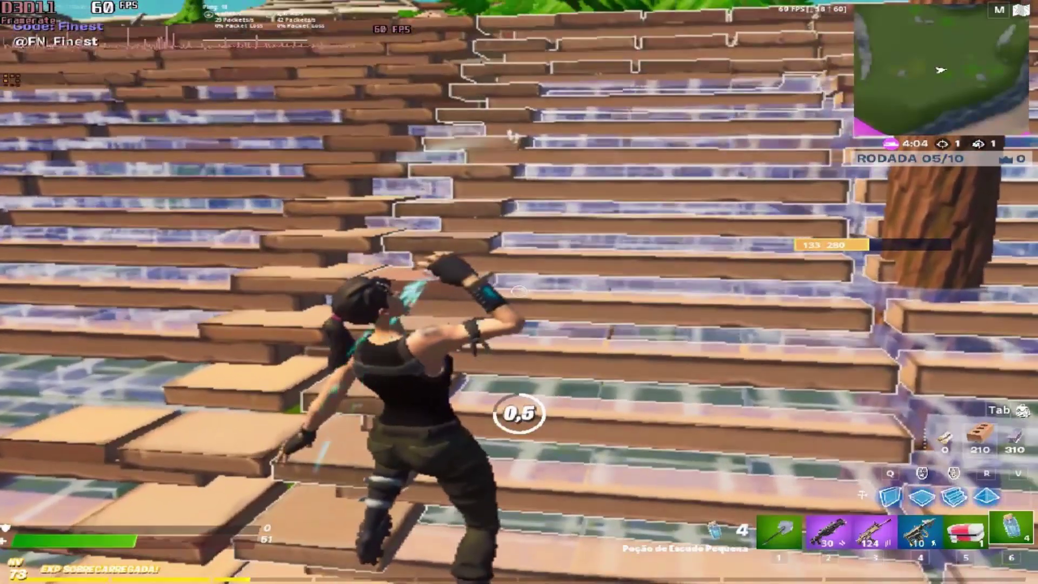
pyautogui.click(519, 292)
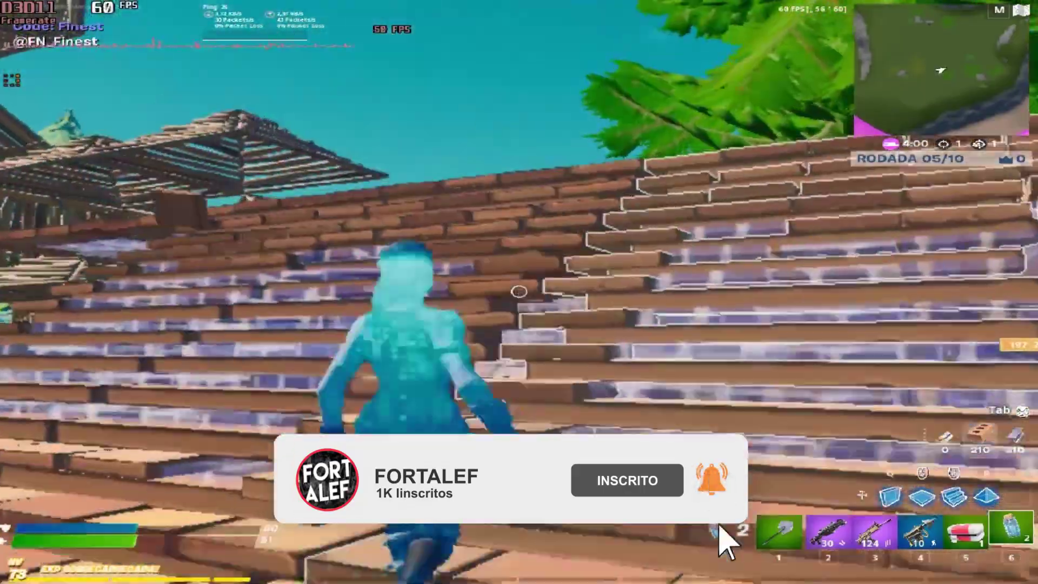
pyautogui.press('1')
pyautogui.click(519, 292)
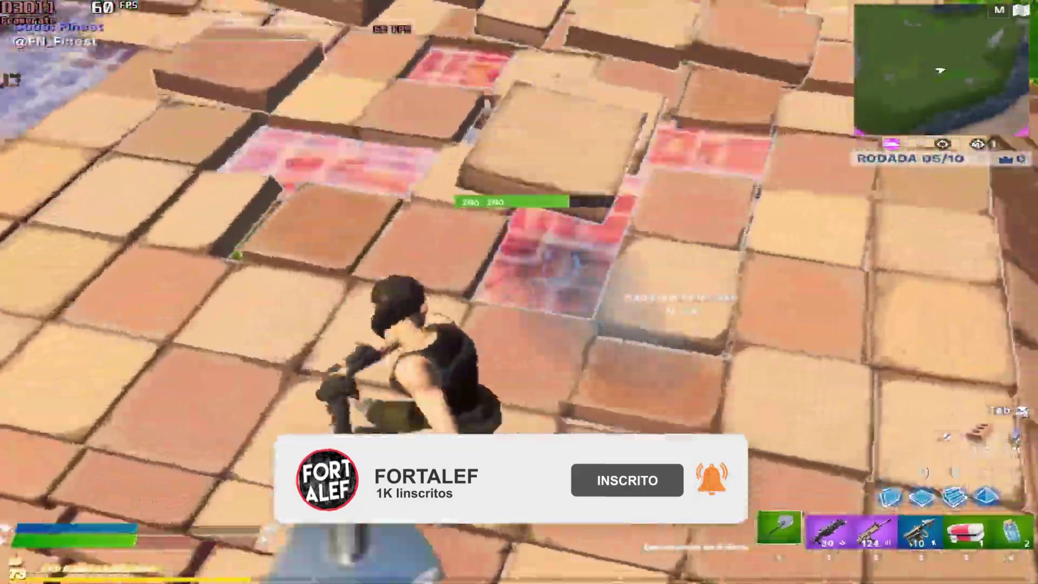
pyautogui.press('2')
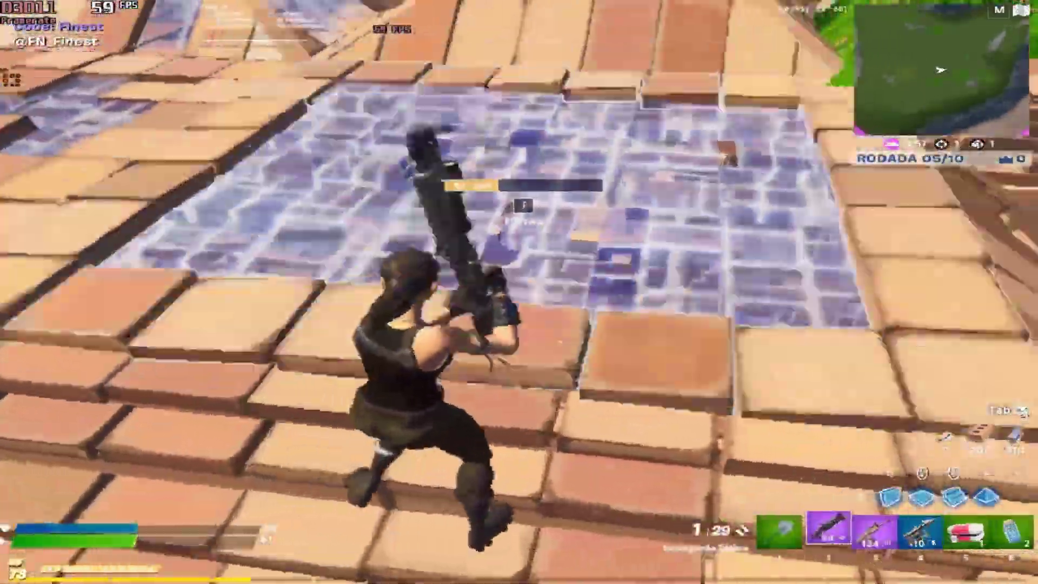
pyautogui.press('3')
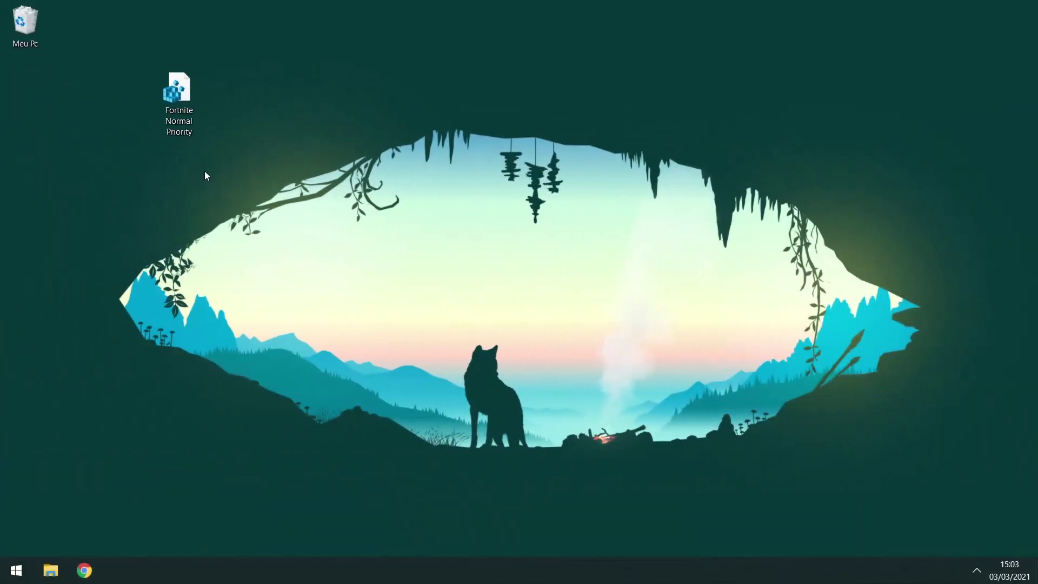
# Run the Fortnite Normal Priority registry file from the desktop and allow it to be added to the registry
pyautogui.moveTo(115, 47); pyautogui.dragTo(105, 128)
pyautogui.moveTo(122, 55); pyautogui.dragTo(203, 111)
pyautogui.doubleClick(189, 92)
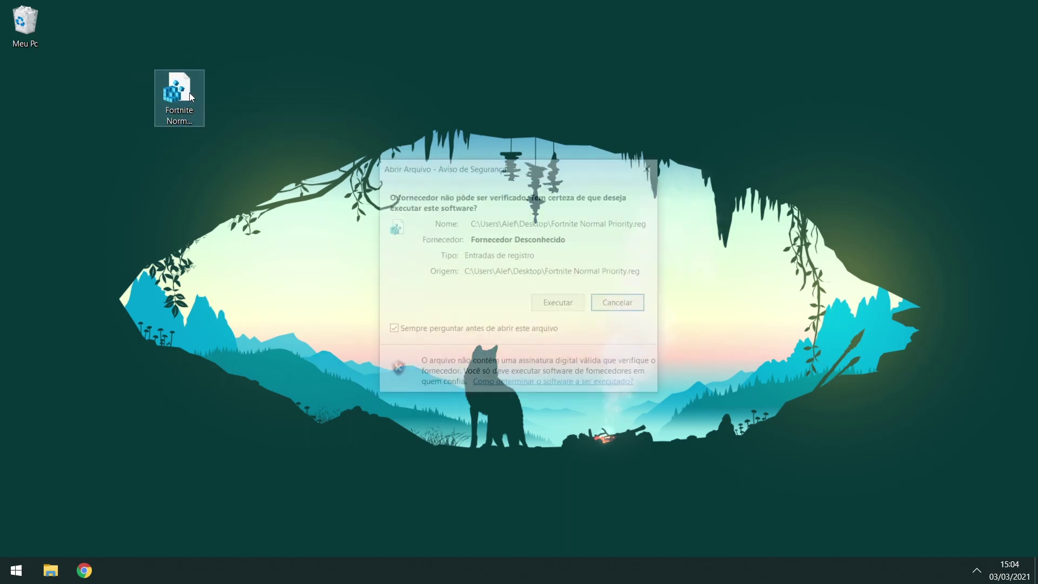
pyautogui.click(560, 303)
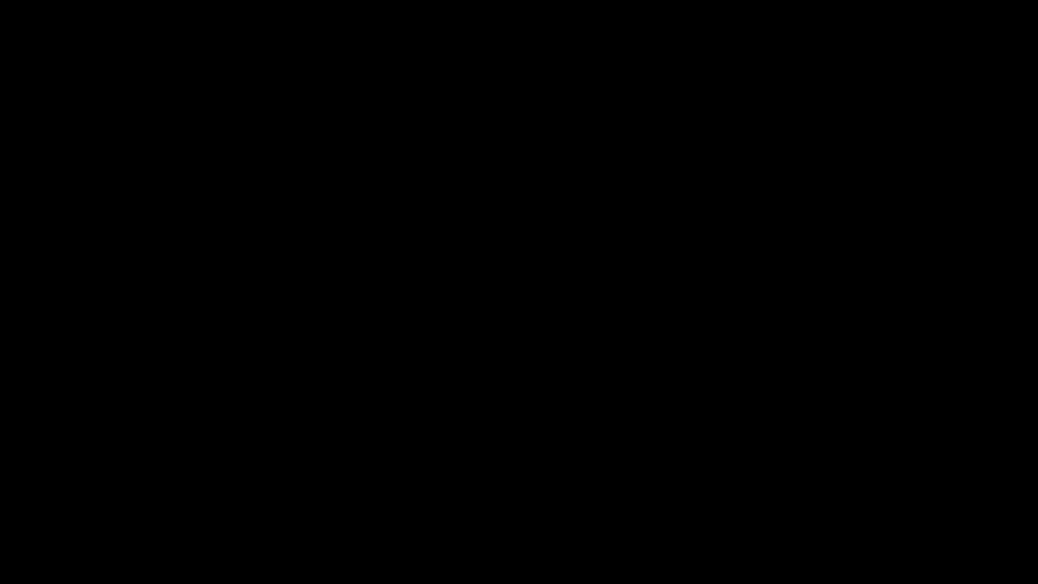
pyautogui.click(535, 381)
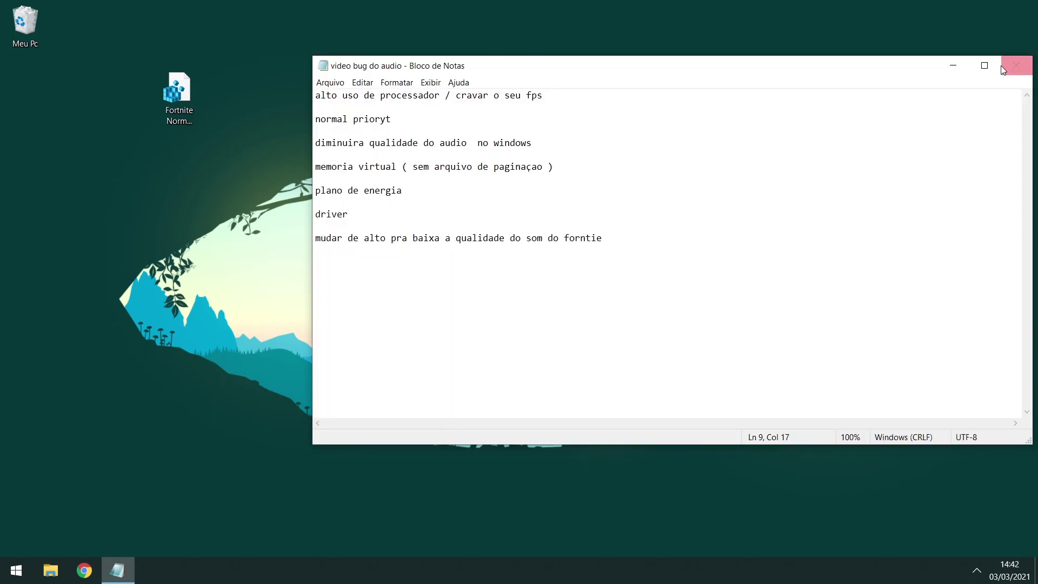
# Minimize the notes and open the properties of the Alto-falantes playback device from the Windows sound settings
pyautogui.click(953, 66)
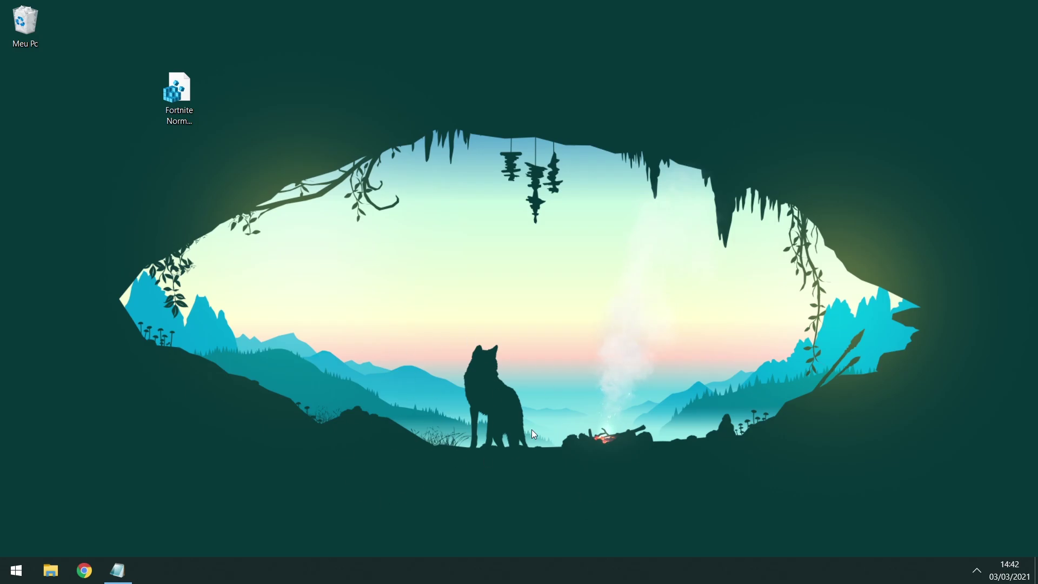
pyautogui.click(977, 570)
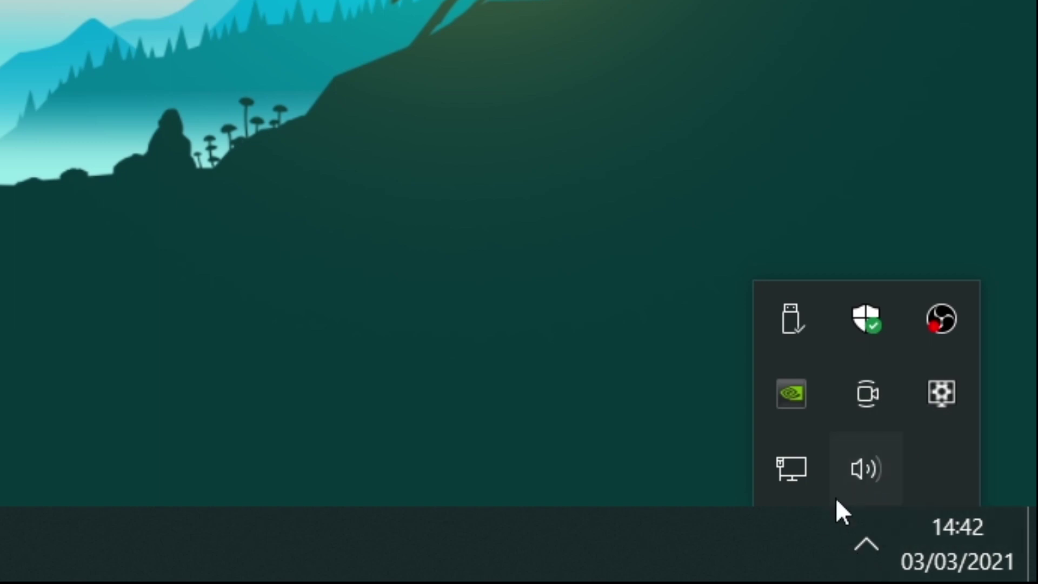
pyautogui.rightClick(868, 470)
pyautogui.click(804, 200)
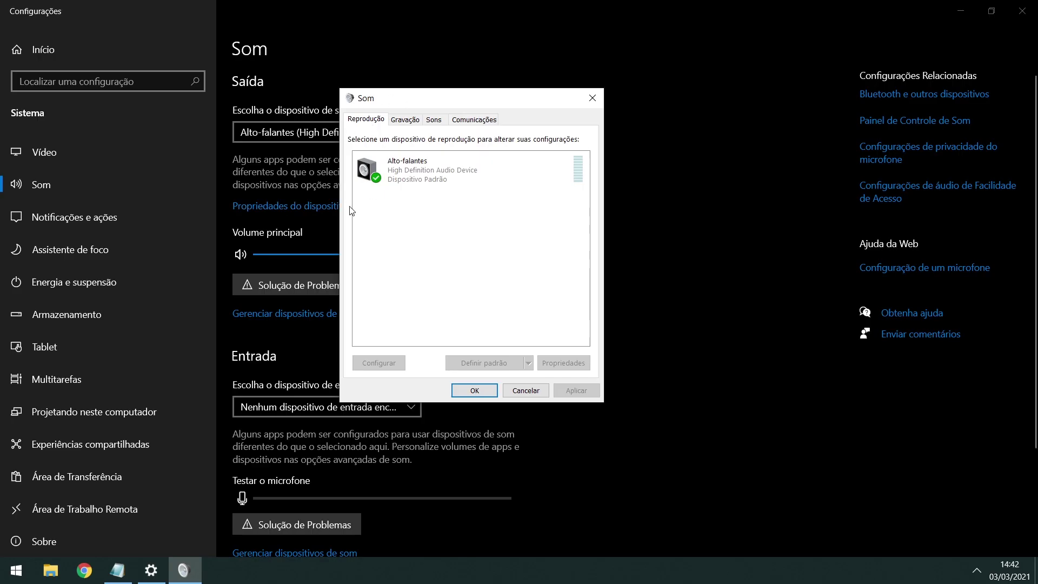
pyautogui.click(429, 173)
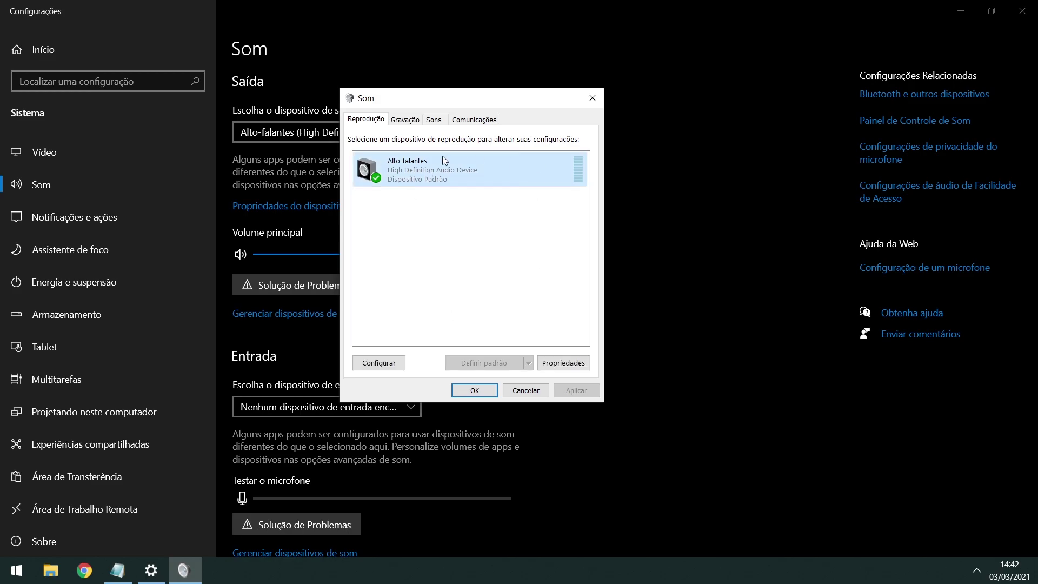
pyautogui.click(563, 363)
# Disable all enhancements for the speakers, apply the change, and show the device's advanced settings
pyautogui.click(443, 168)
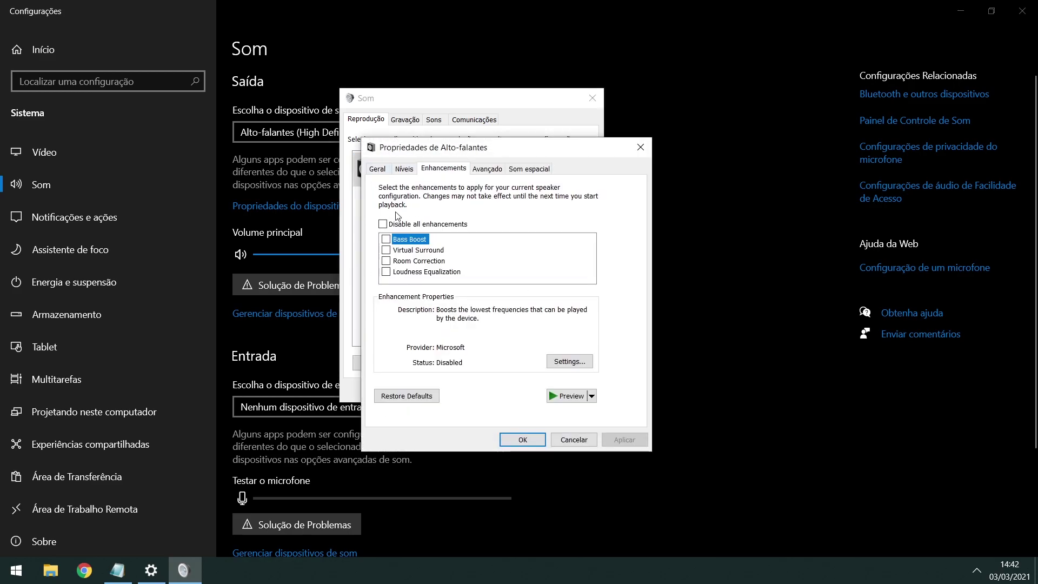
pyautogui.click(383, 224)
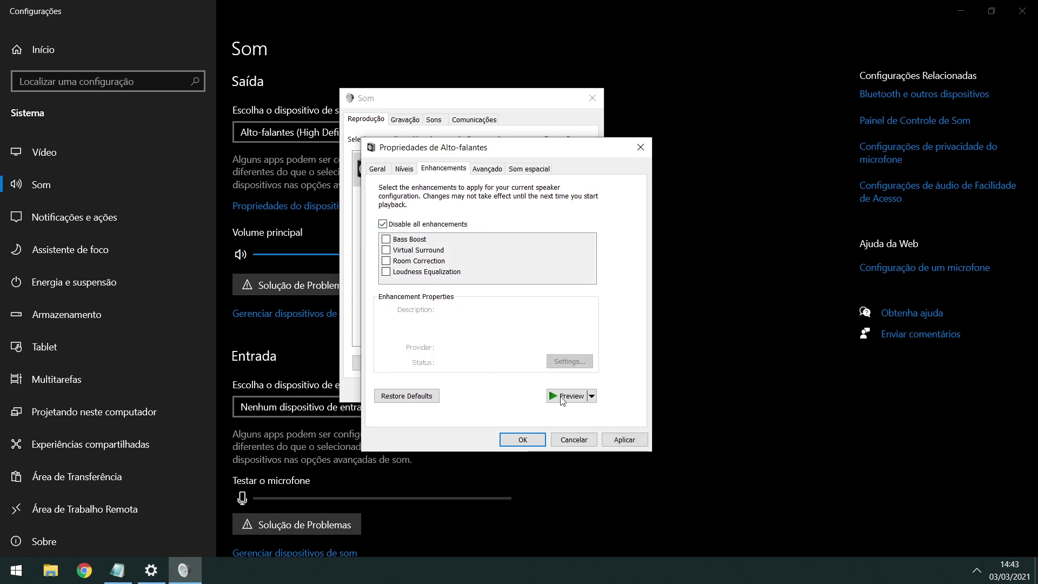
pyautogui.click(622, 439)
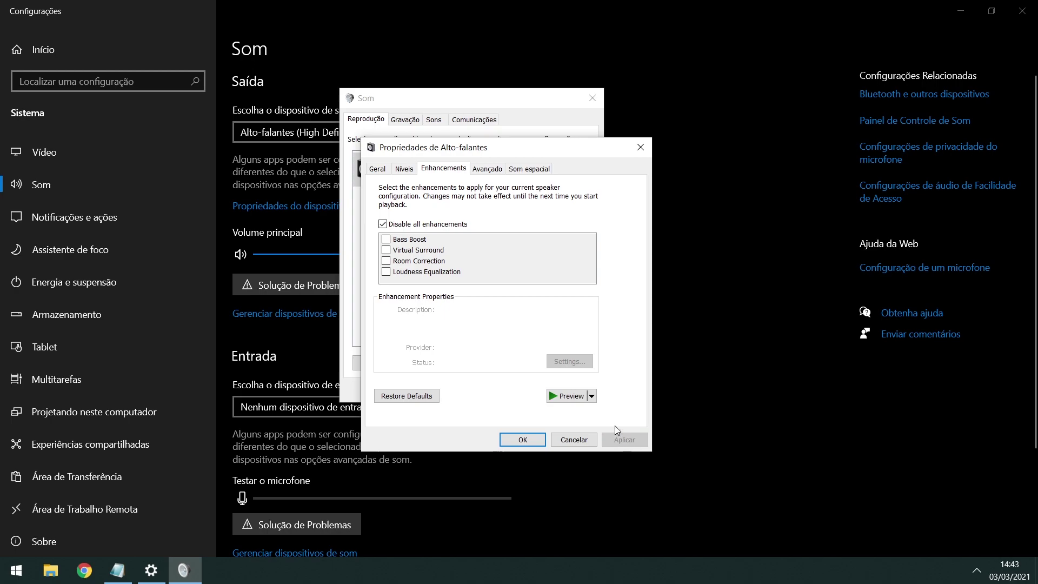
pyautogui.click(493, 169)
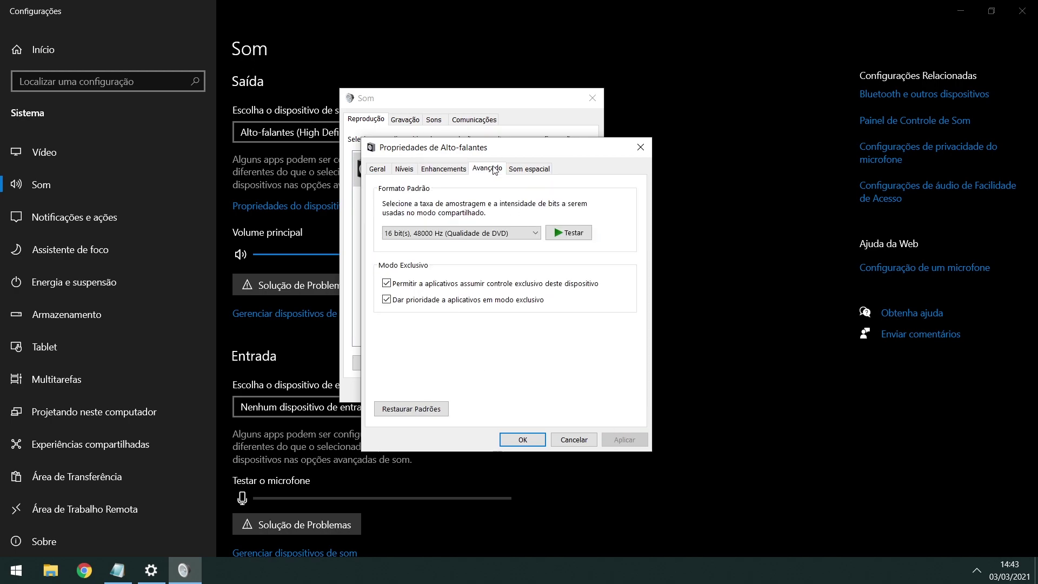
# Select 24 bit, 192000 Hz (studio quality) as the speakers' default format
pyautogui.scroll(-8, 467, 234)
pyautogui.click(479, 233)
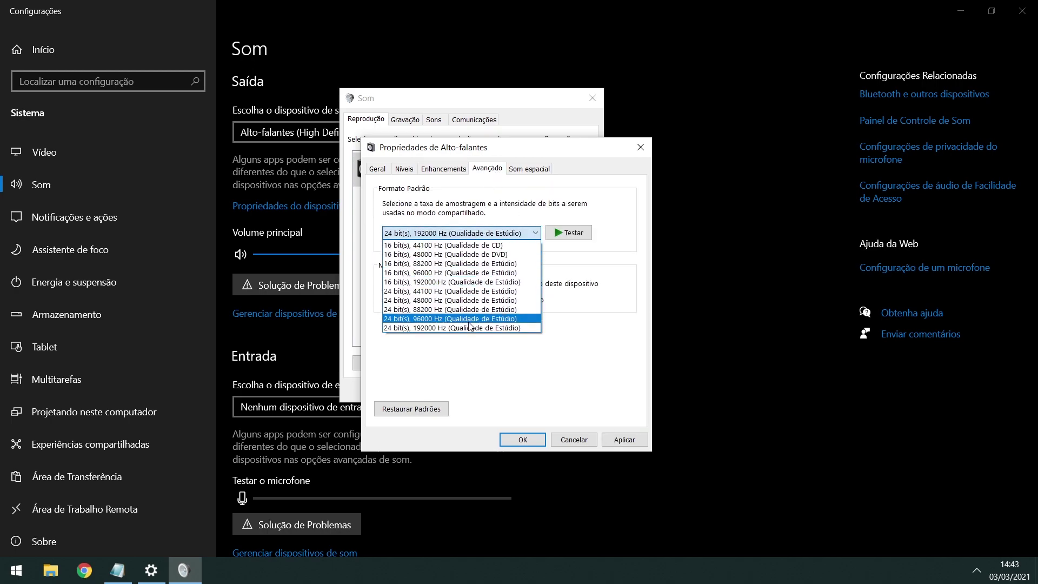
pyautogui.click(476, 328)
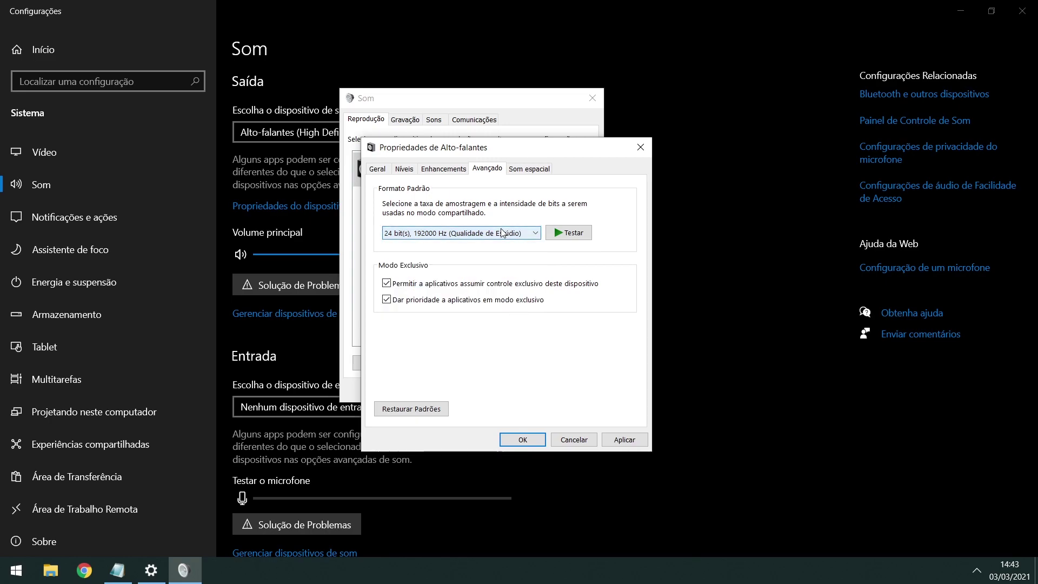
# Set the speakers' default format to 16 bit, 44100 Hz (CD quality), apply it despite the device being in use, and close the sound settings
pyautogui.click(502, 234)
pyautogui.click(465, 242)
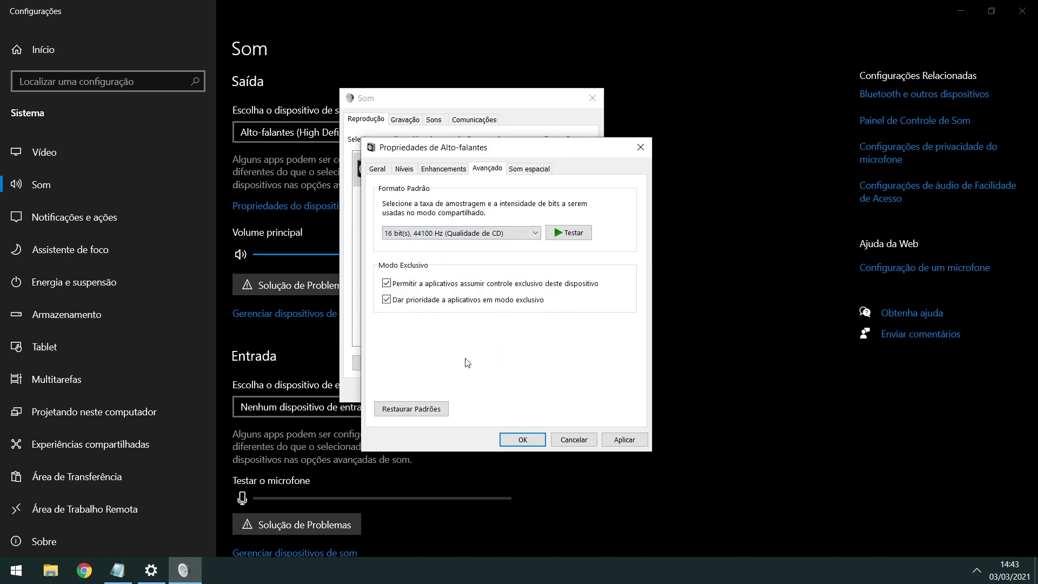
pyautogui.click(625, 440)
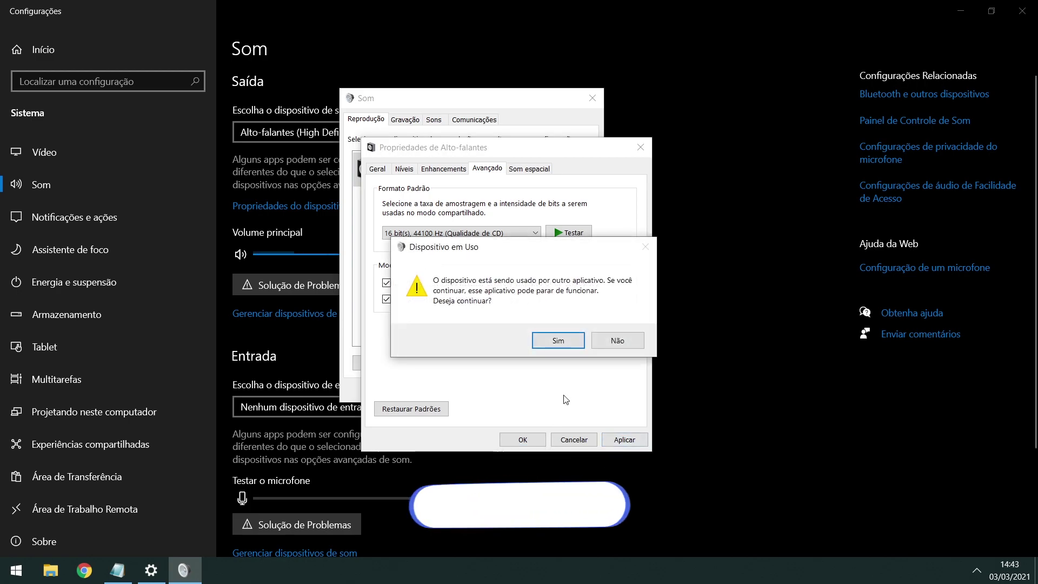
pyautogui.click(554, 340)
pyautogui.click(519, 439)
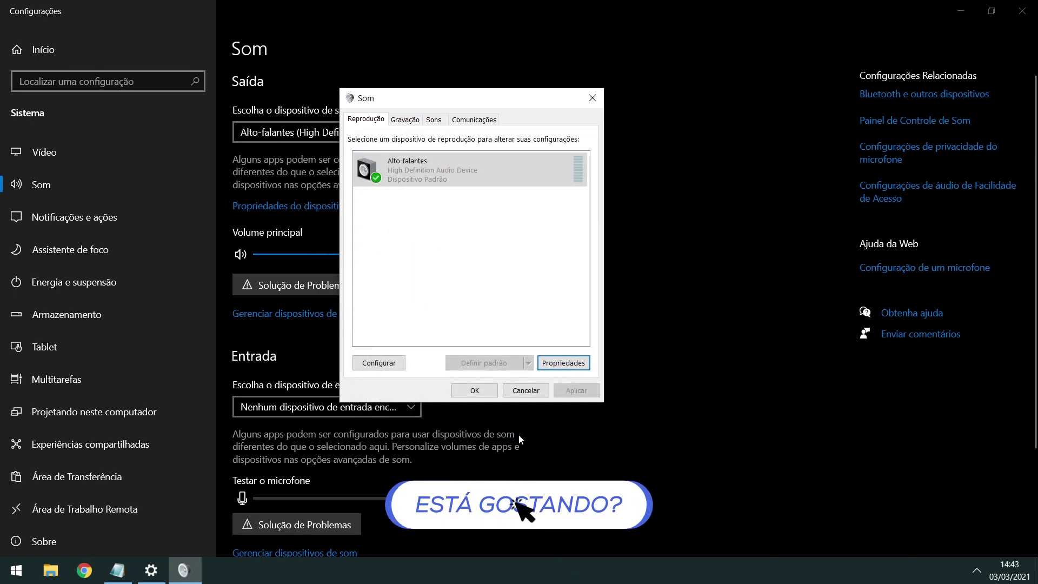
pyautogui.click(475, 390)
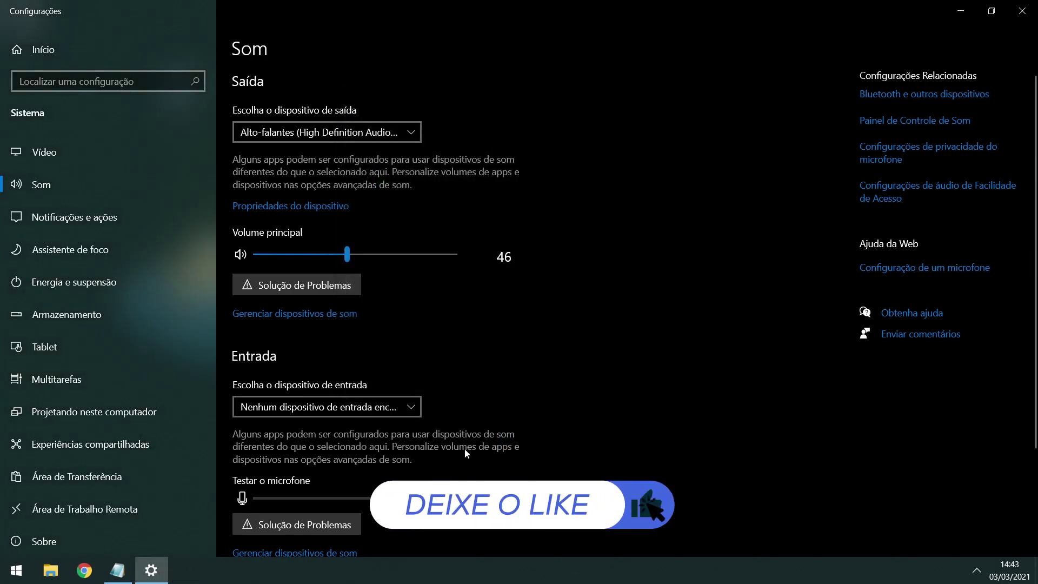
pyautogui.click(1022, 10)
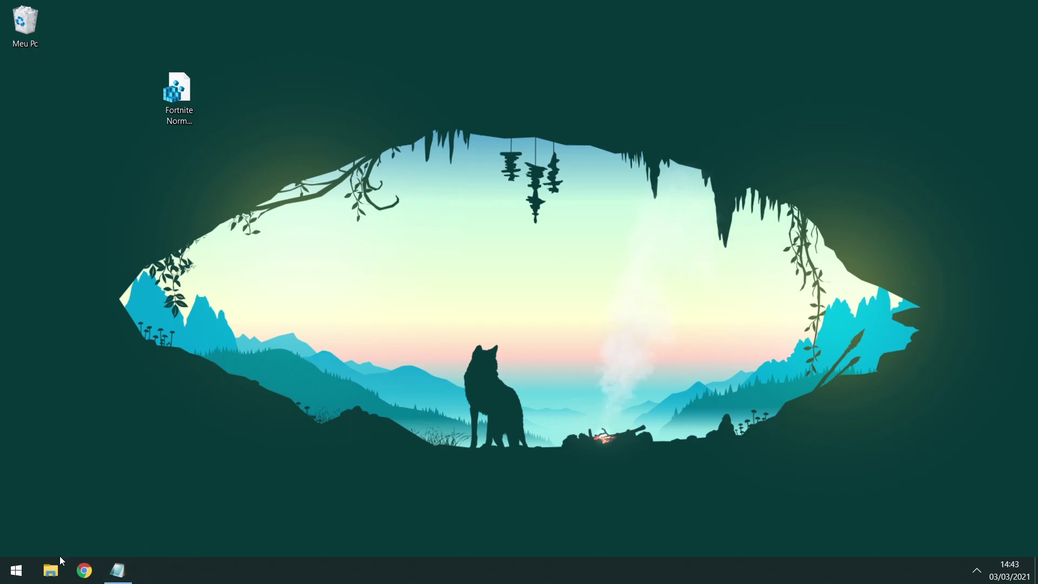
# Open the Control Panel's System page and go to the advanced system settings
pyautogui.click(17, 571)
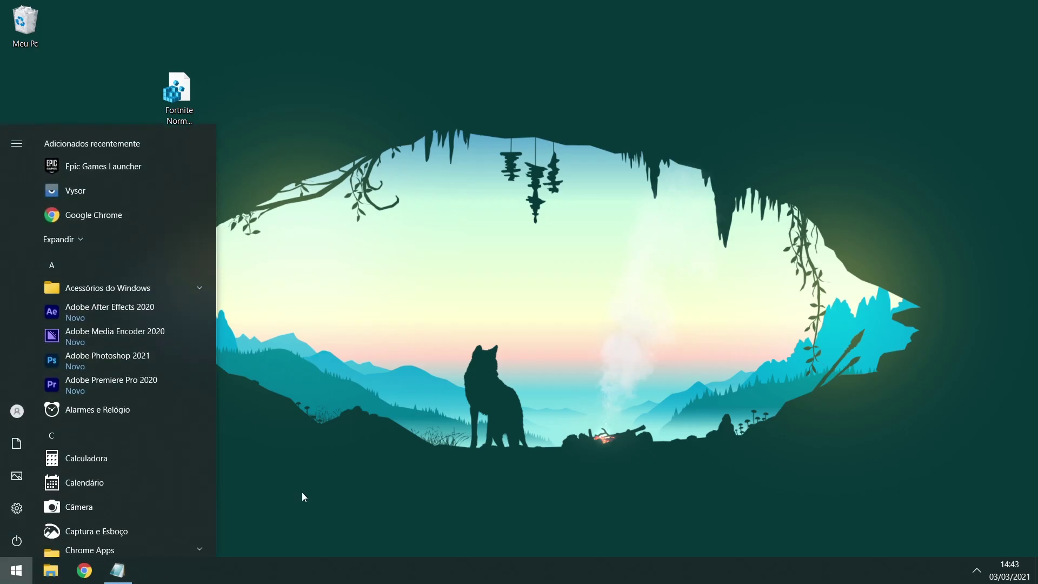
pyautogui.write('painel')
pyautogui.press('Return')
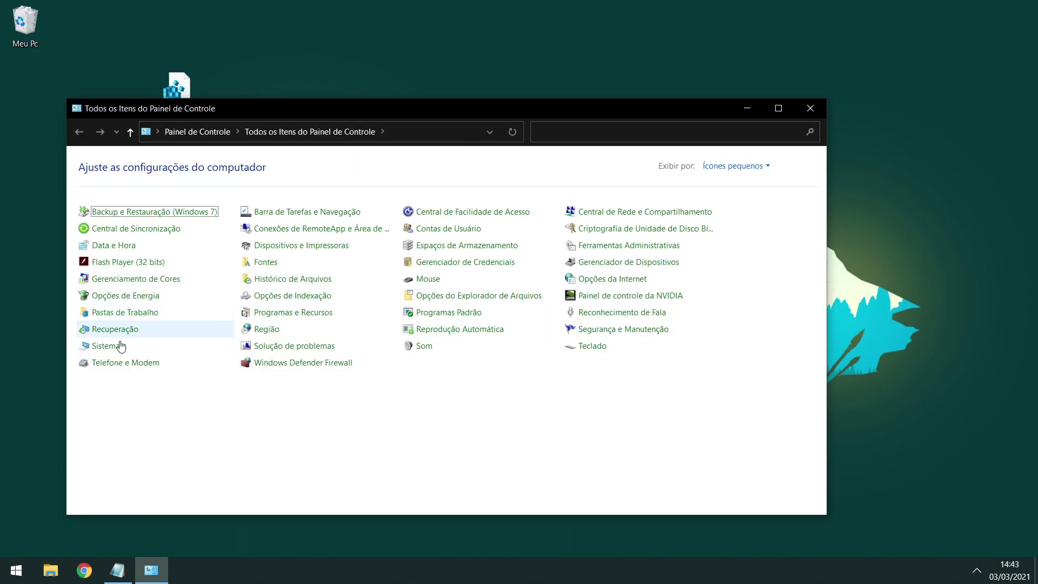
pyautogui.click(108, 346)
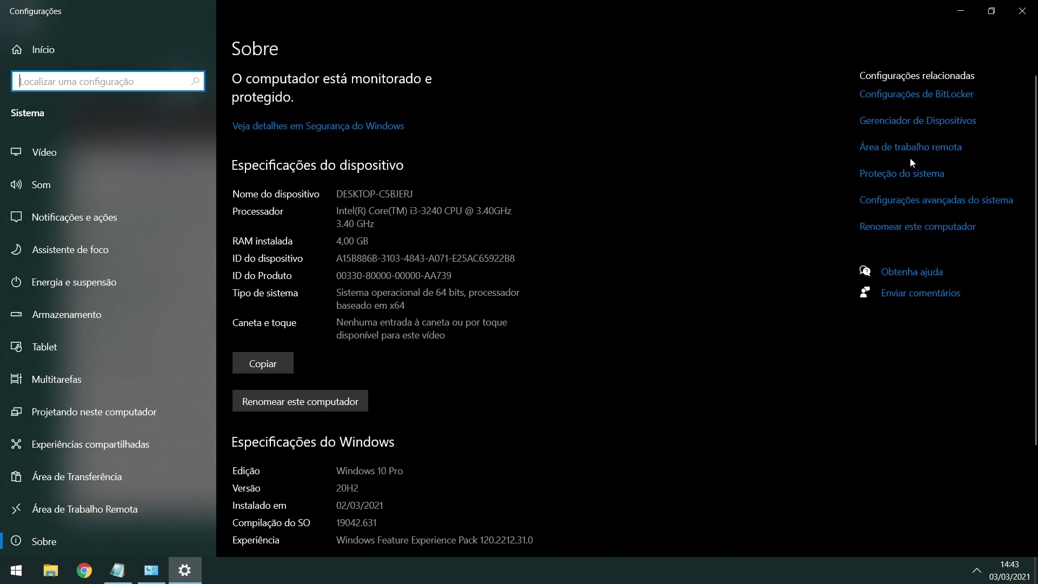
pyautogui.click(892, 201)
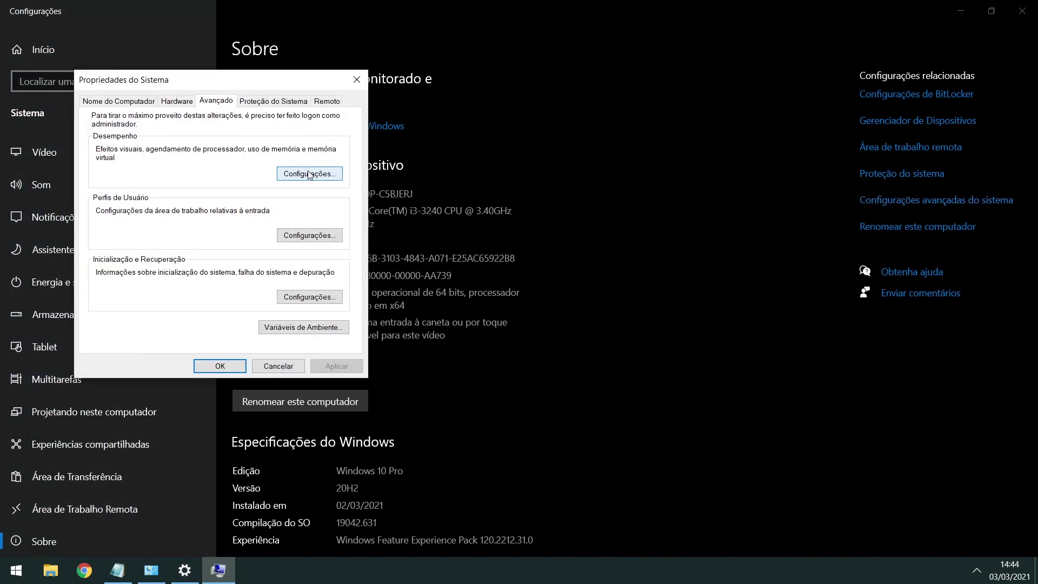
# In the virtual memory settings, turn off automatic paging file management and set drive C: to no paging file
pyautogui.click(309, 173)
pyautogui.click(172, 150)
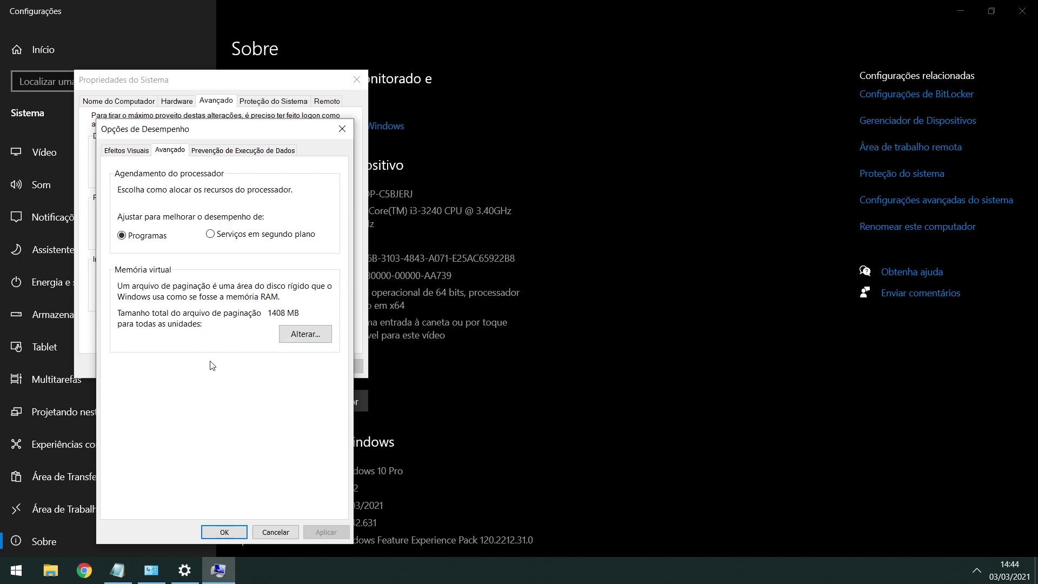
pyautogui.click(312, 338)
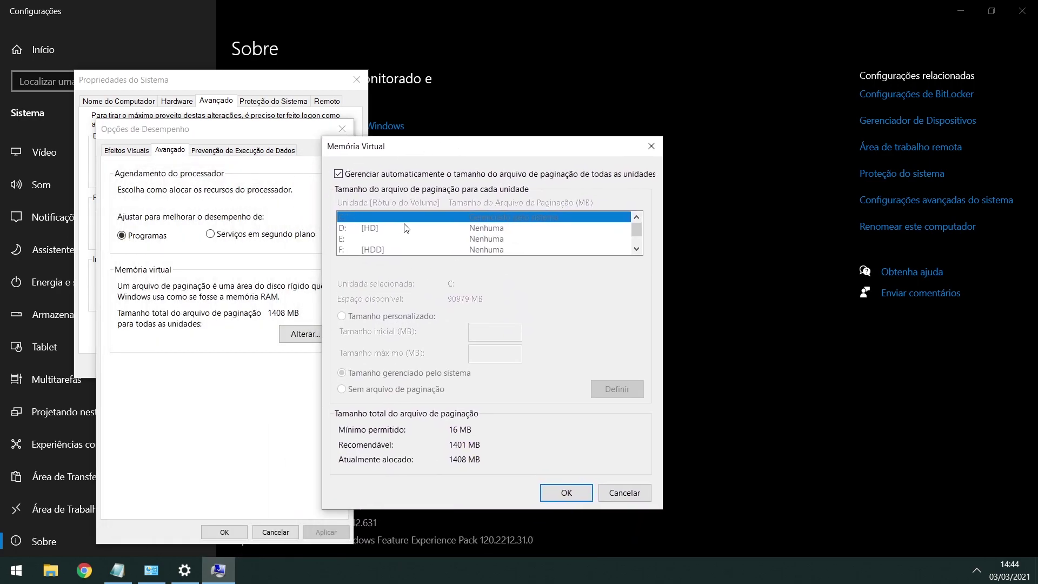
pyautogui.click(339, 174)
pyautogui.click(342, 391)
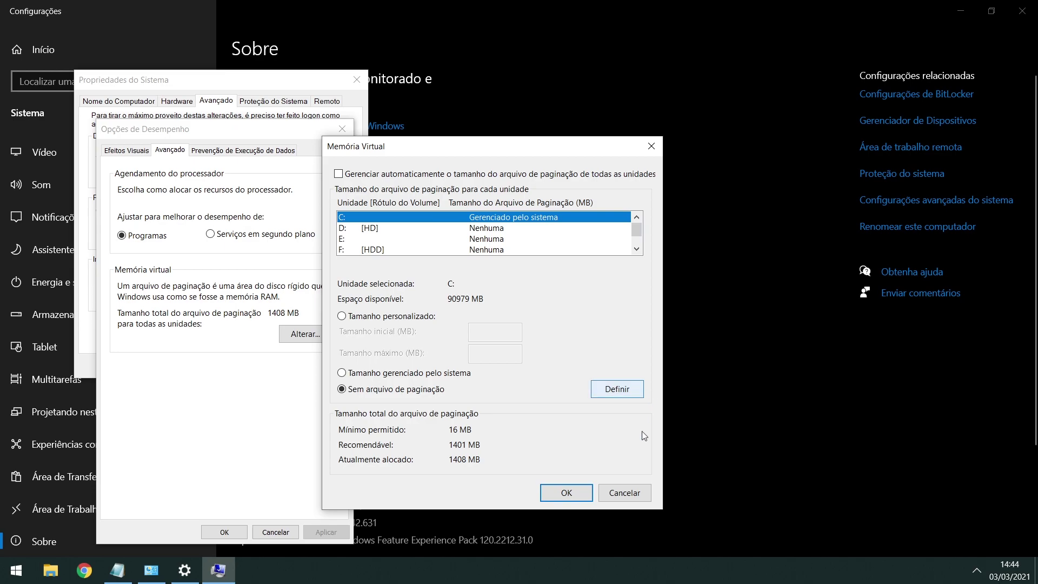
pyautogui.click(613, 390)
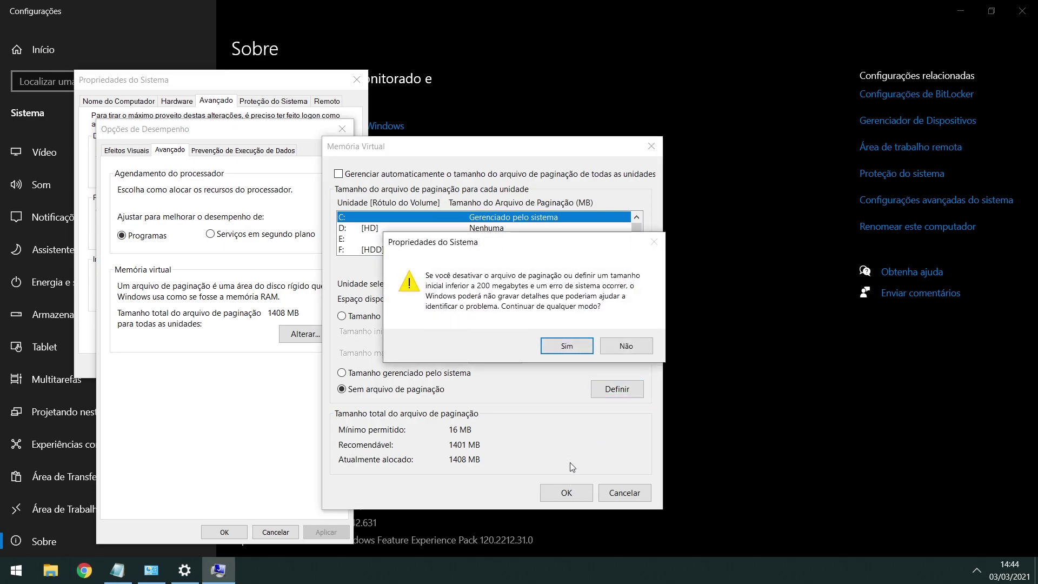
pyautogui.click(566, 346)
pyautogui.click(566, 493)
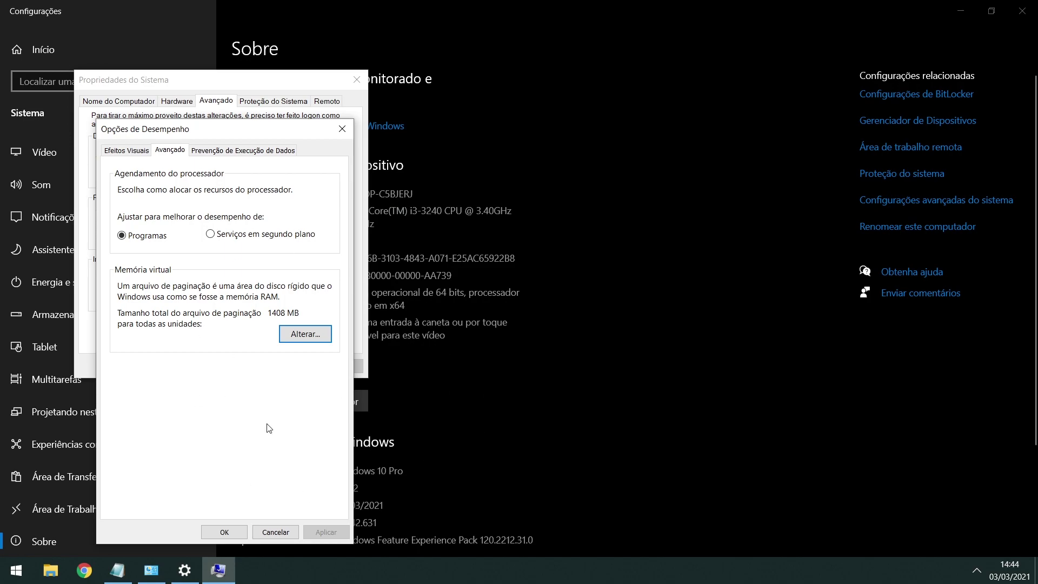
# Confirm the performance and system properties, close Settings and the Control Panel, and minimize the notes
pyautogui.click(242, 527)
pyautogui.click(216, 364)
pyautogui.click(1022, 11)
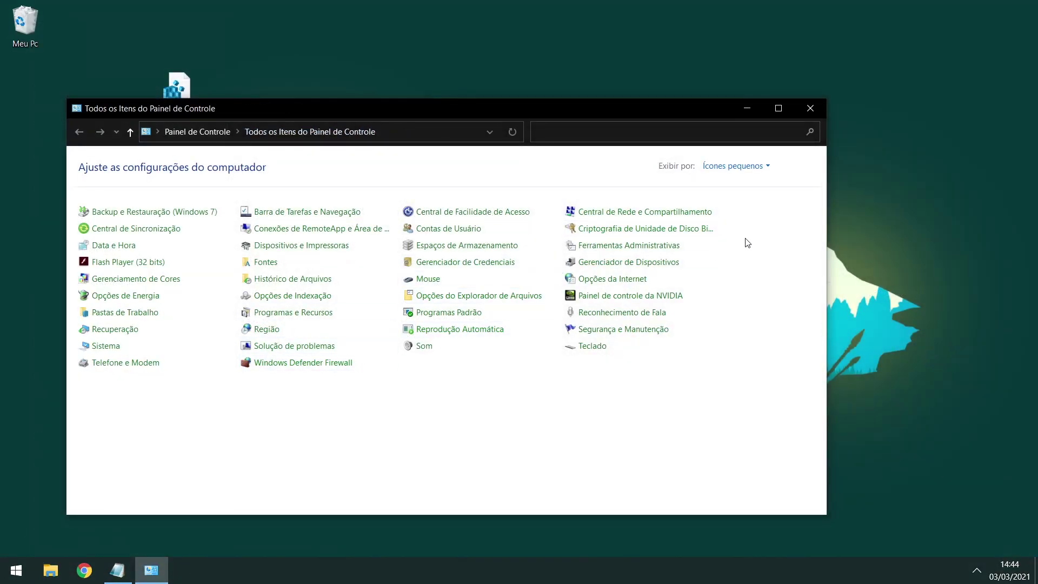
pyautogui.click(811, 108)
pyautogui.click(957, 63)
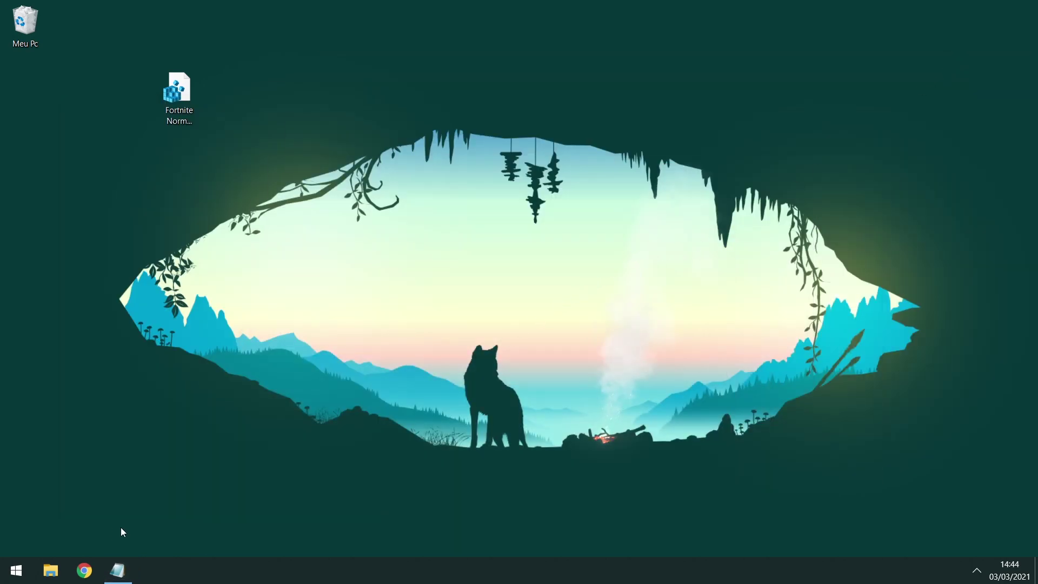
# Open the Windows power options from the power plan editor, expand the additional plans to show Alto desempenho, and close the window
pyautogui.click(17, 571)
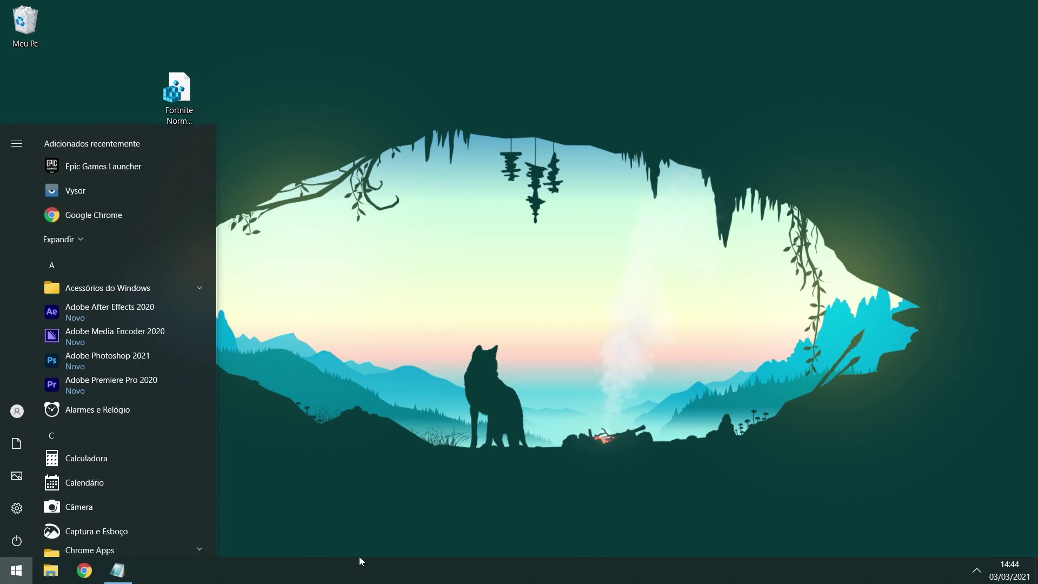
pyautogui.write('ener')
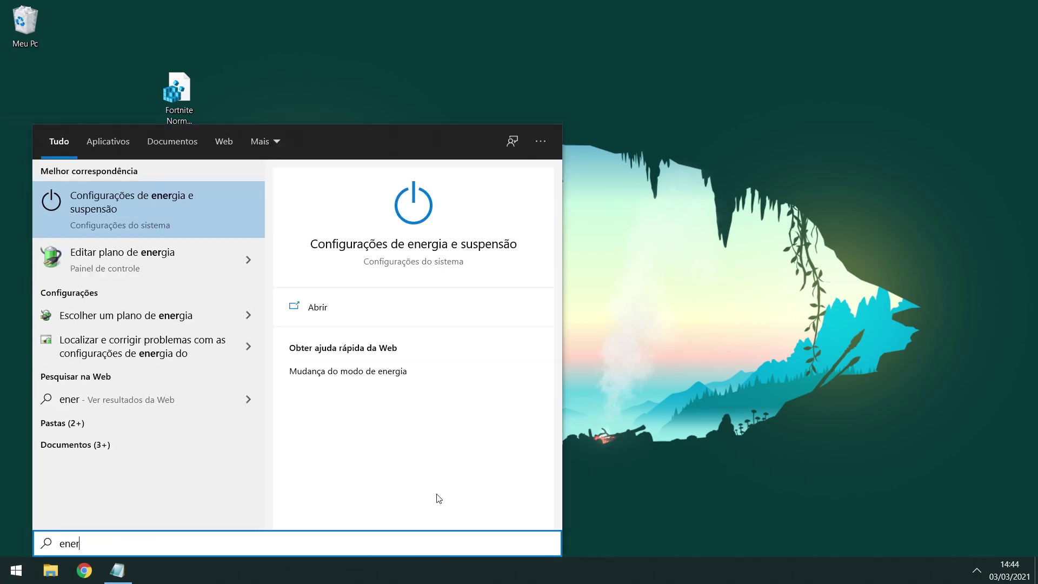
pyautogui.click(176, 261)
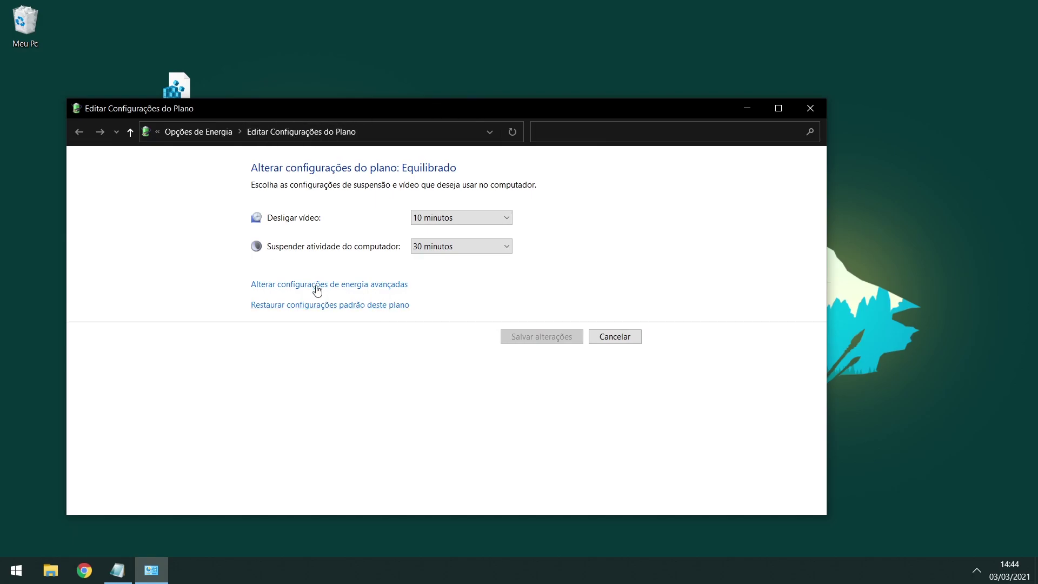
pyautogui.click(209, 132)
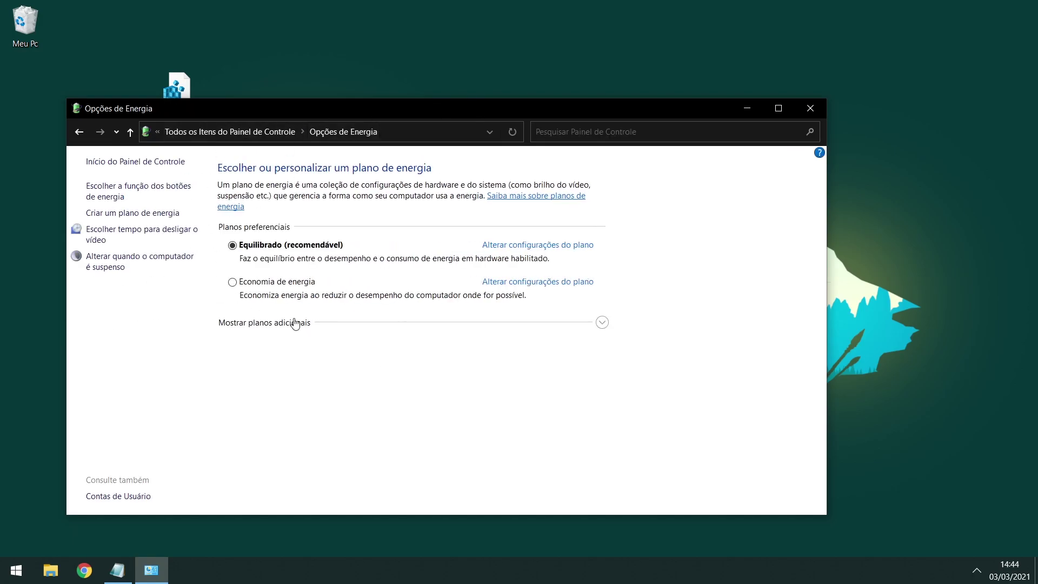
pyautogui.click(310, 324)
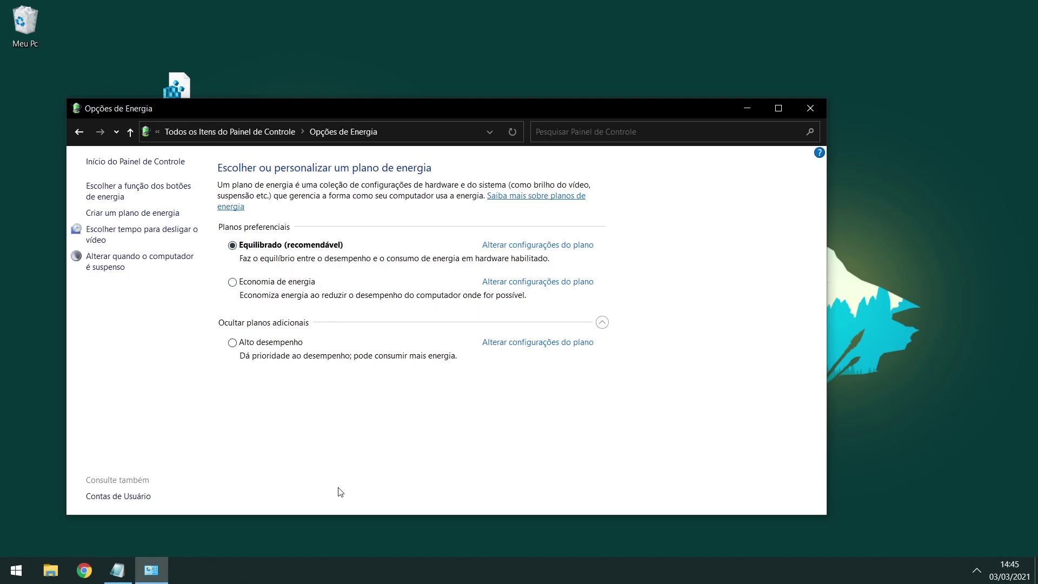
pyautogui.hotkey('alt', 'F4')
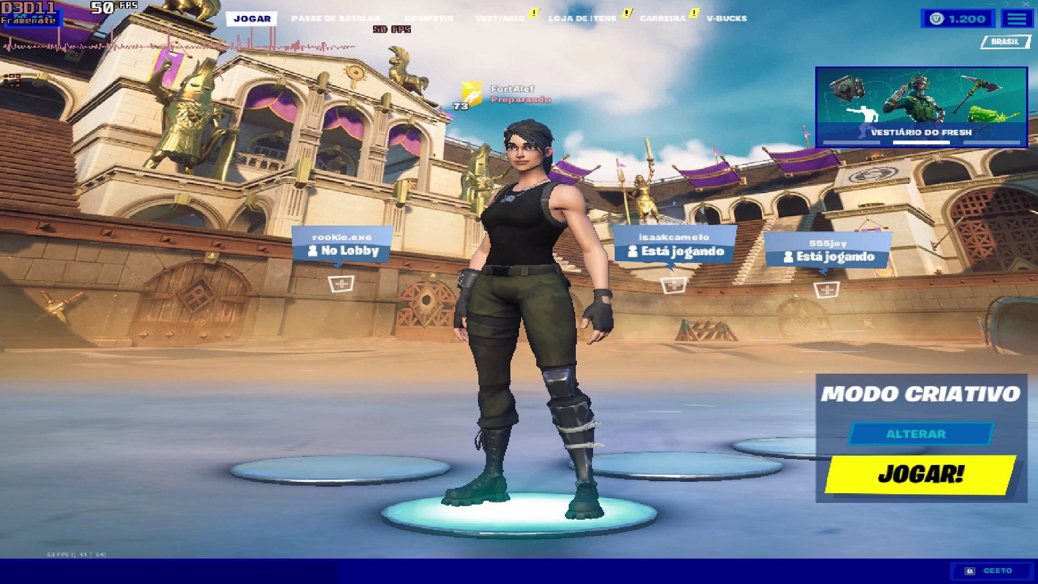
# In Fortnite's audio settings, set the sound quality (Qualidade do som) to Baixa, apply the change and return to the lobby
pyautogui.press('Escape')
pyautogui.press('Return')
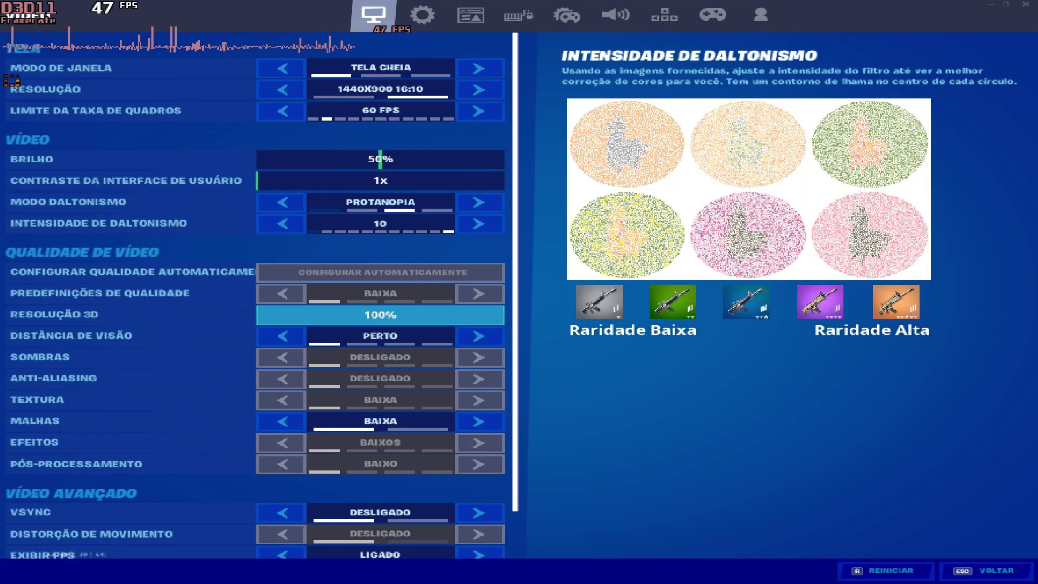
pyautogui.click(422, 15)
pyautogui.click(616, 14)
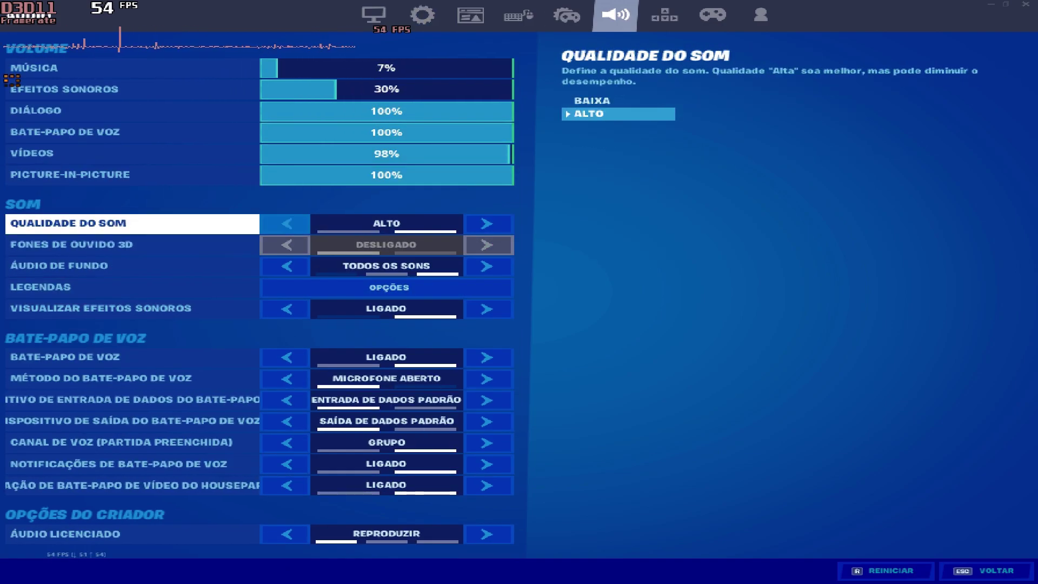
pyautogui.click(287, 223)
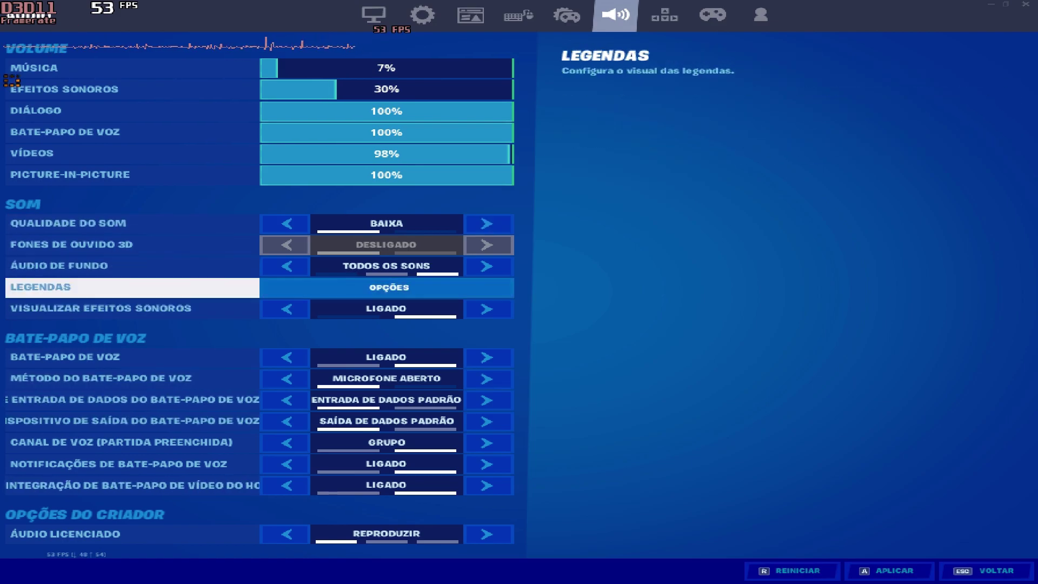
pyautogui.click(890, 570)
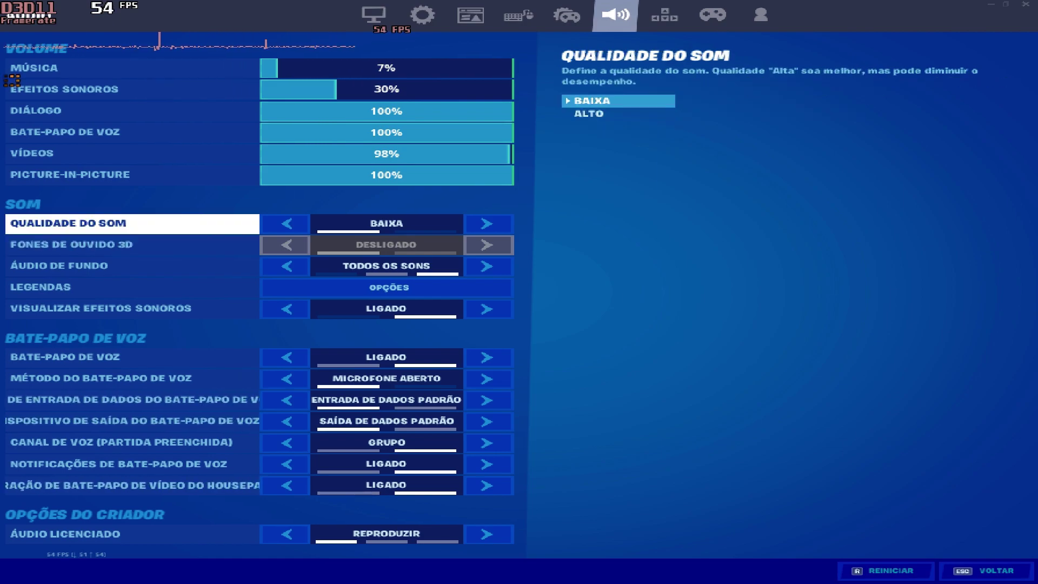
pyautogui.press('Escape')
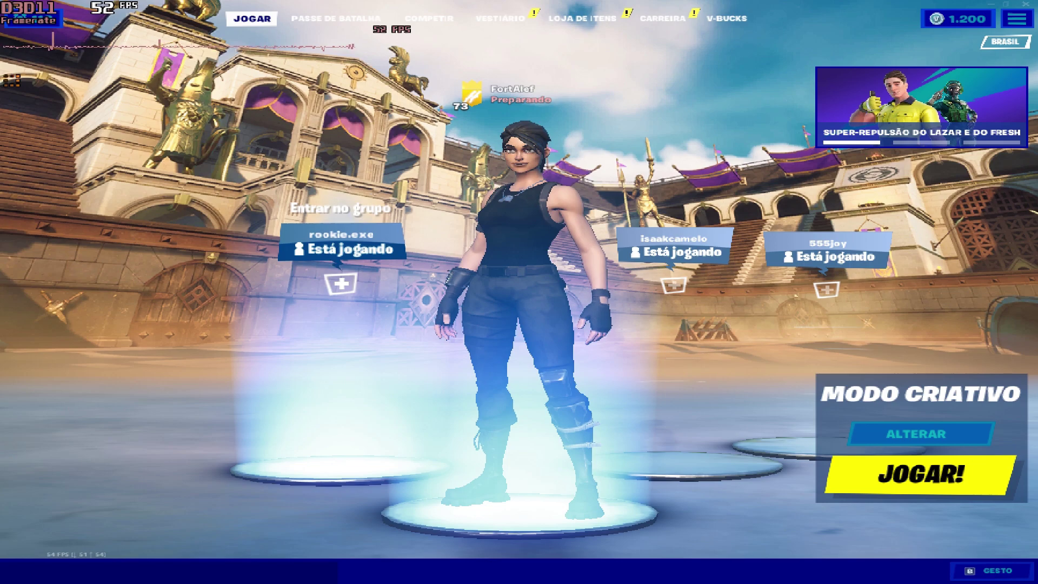